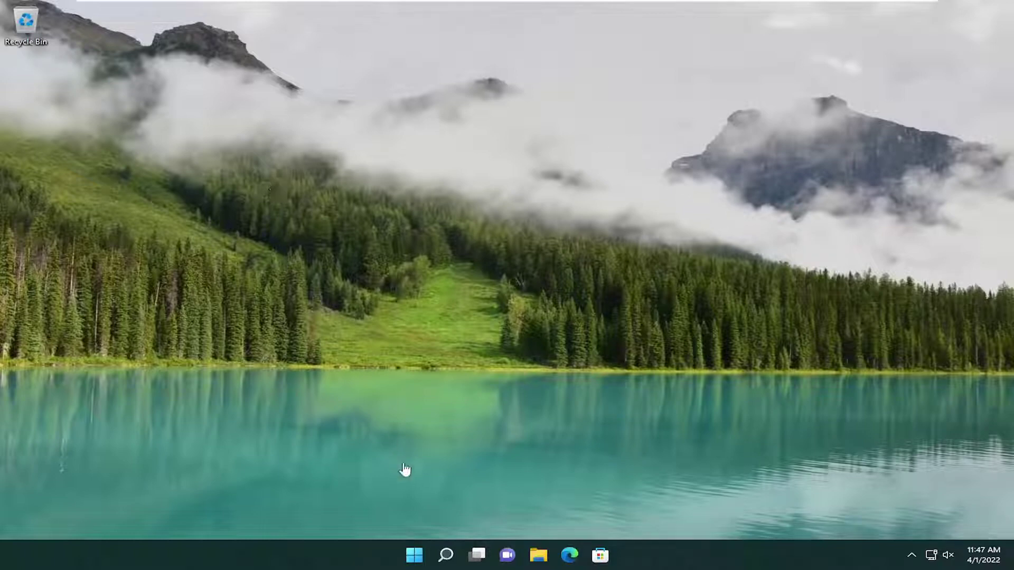
Search Windows for 'services' and launch the Services app from the results
click(441, 554)
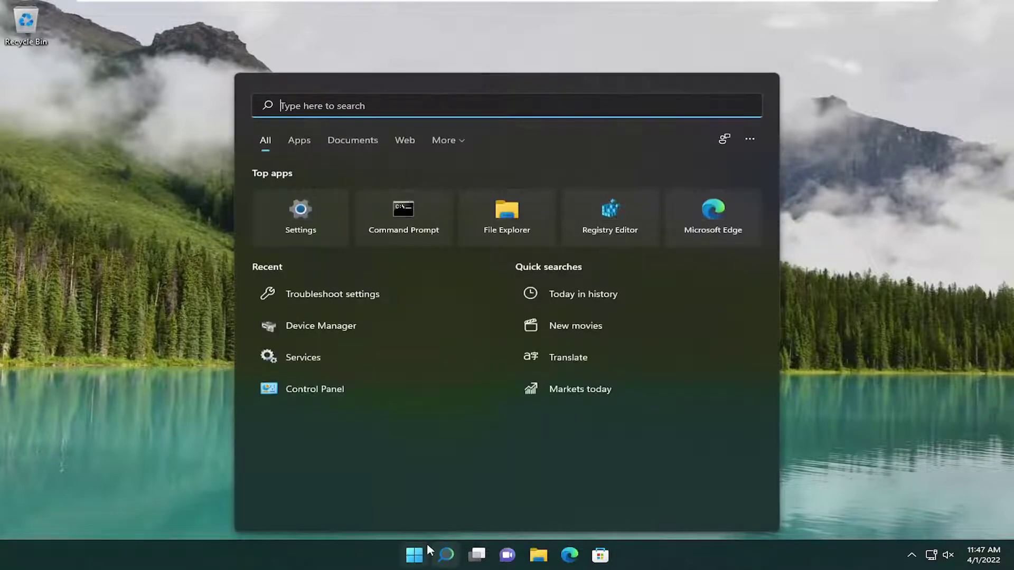
text(services)
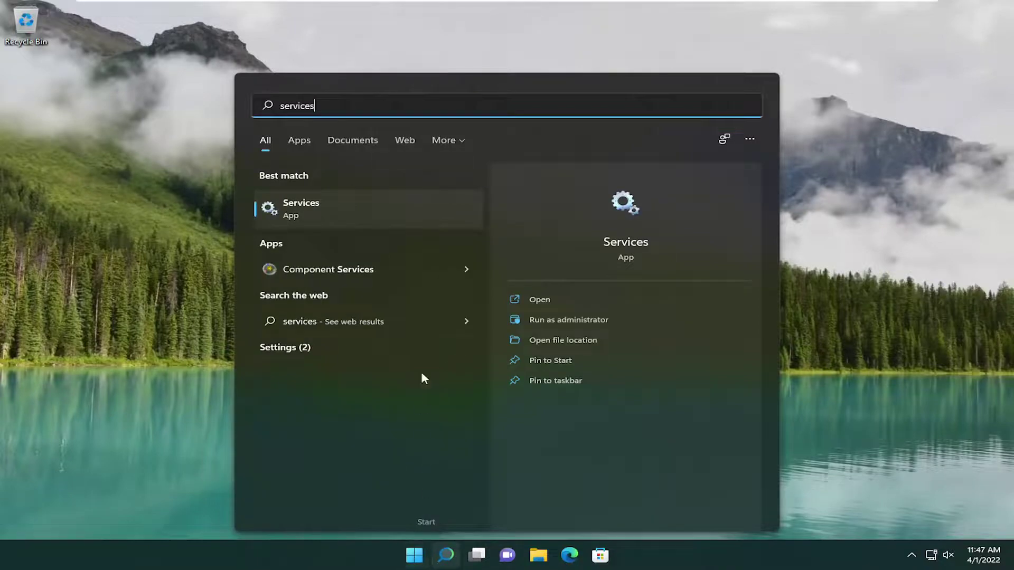
click(299, 205)
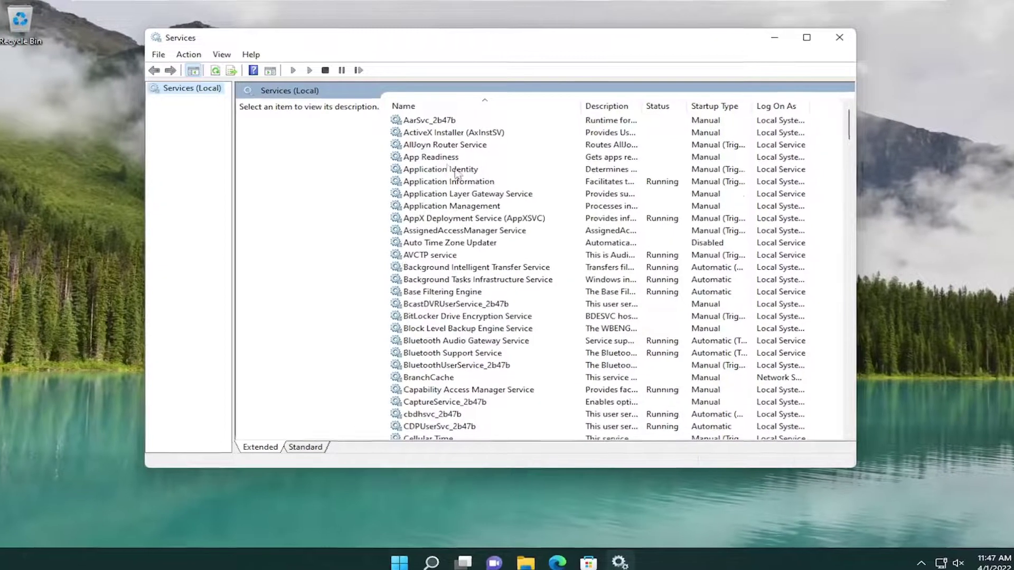
scroll(475, 277, down, 5)
Select Hyper-V Virtual Machine Management in the services list
click(464, 211)
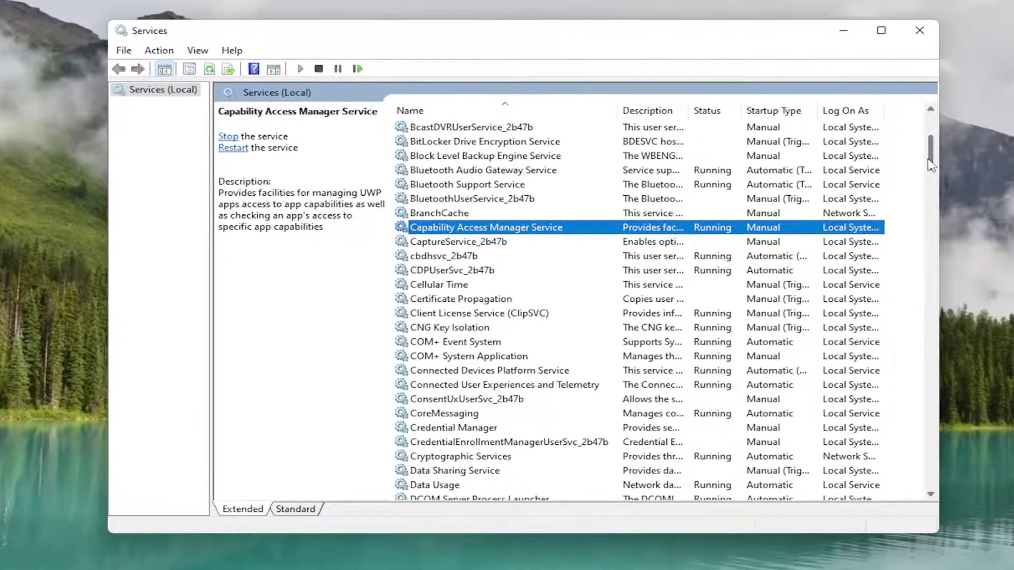
drag(931, 164, 918, 226)
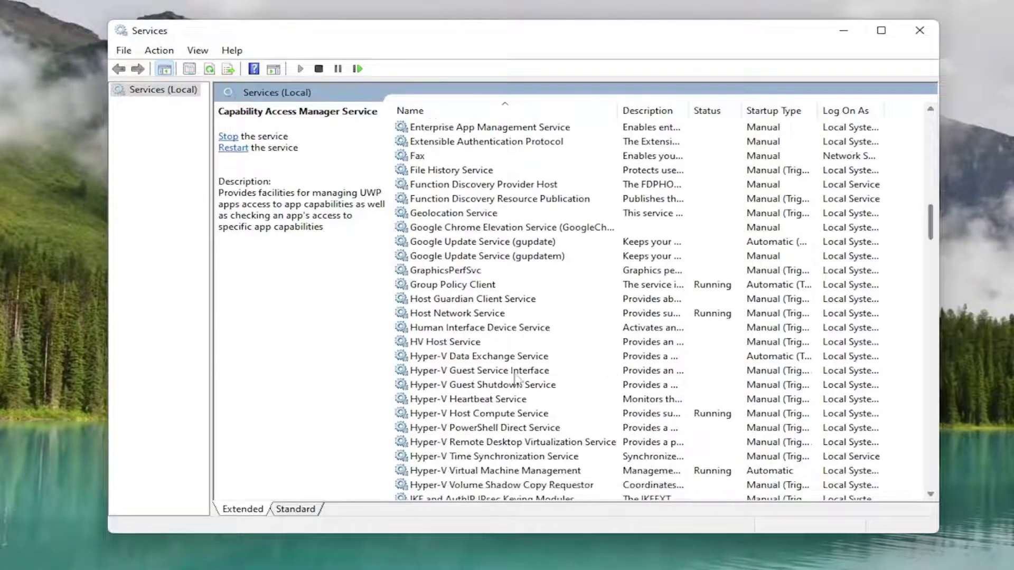
click(451, 361)
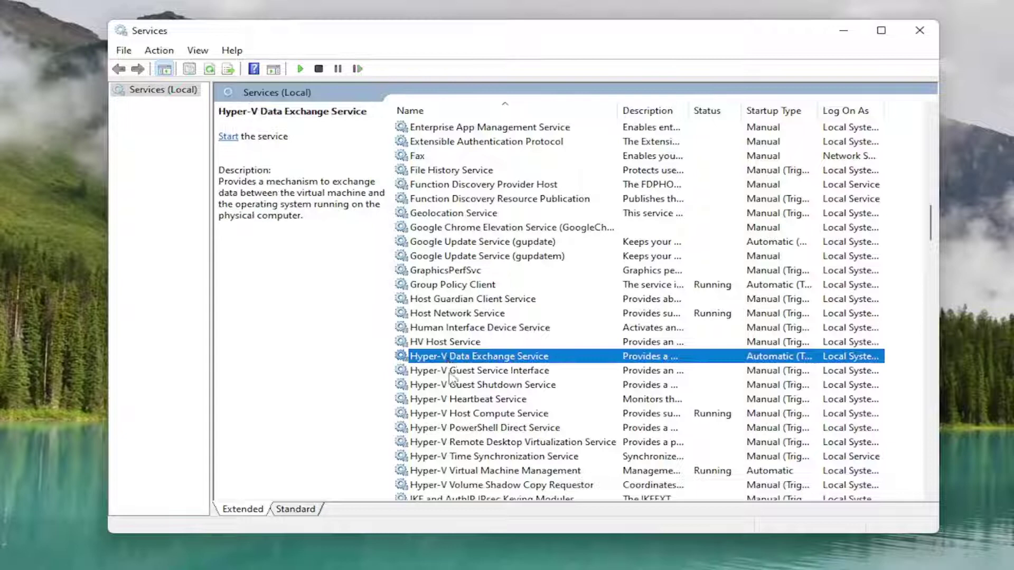
click(503, 470)
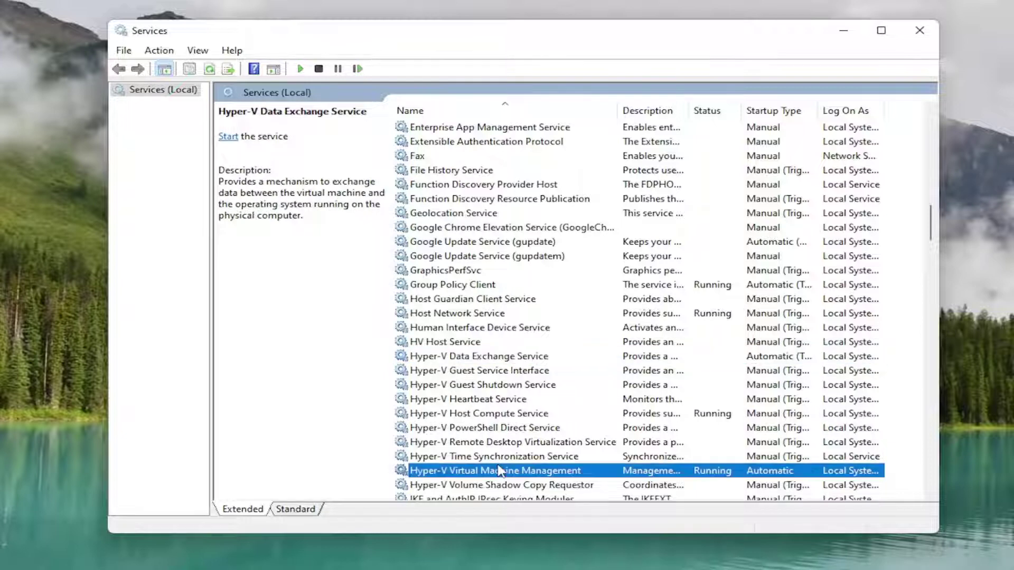
scroll(504, 467, down, 1)
Confirm Hyper-V Virtual Machine Management keeps Automatic startup in its properties
double_click(488, 428)
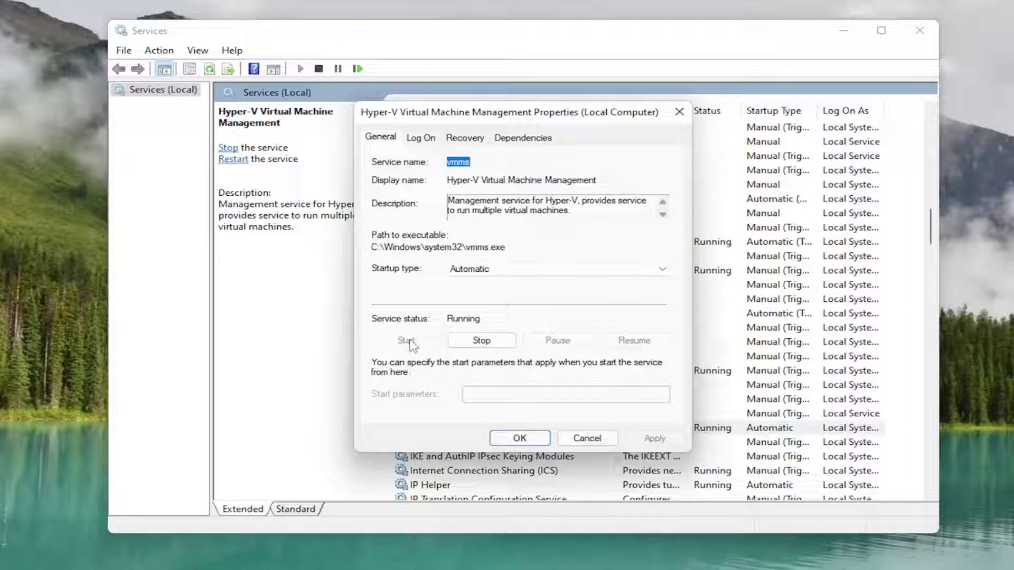
click(491, 270)
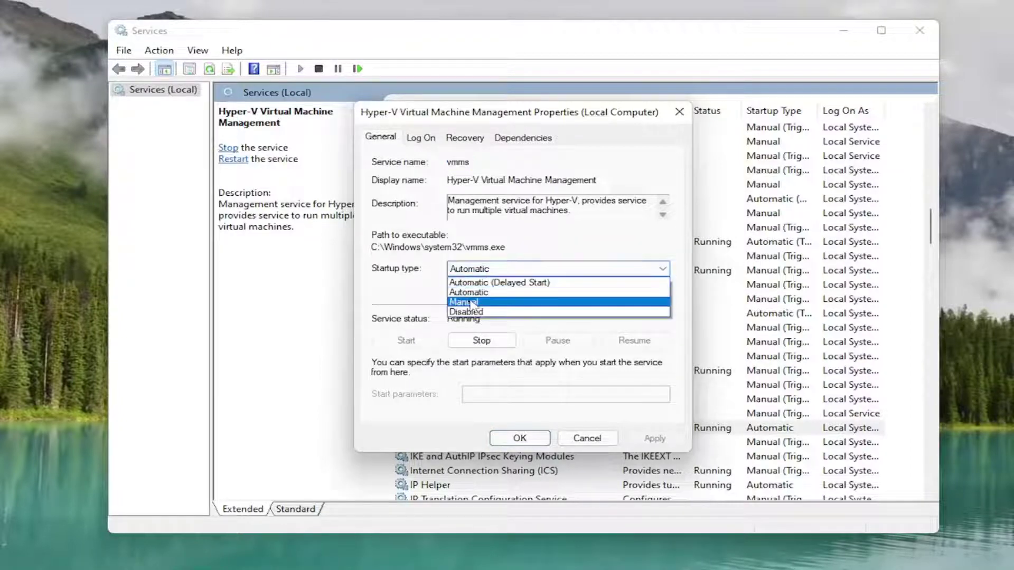
click(544, 442)
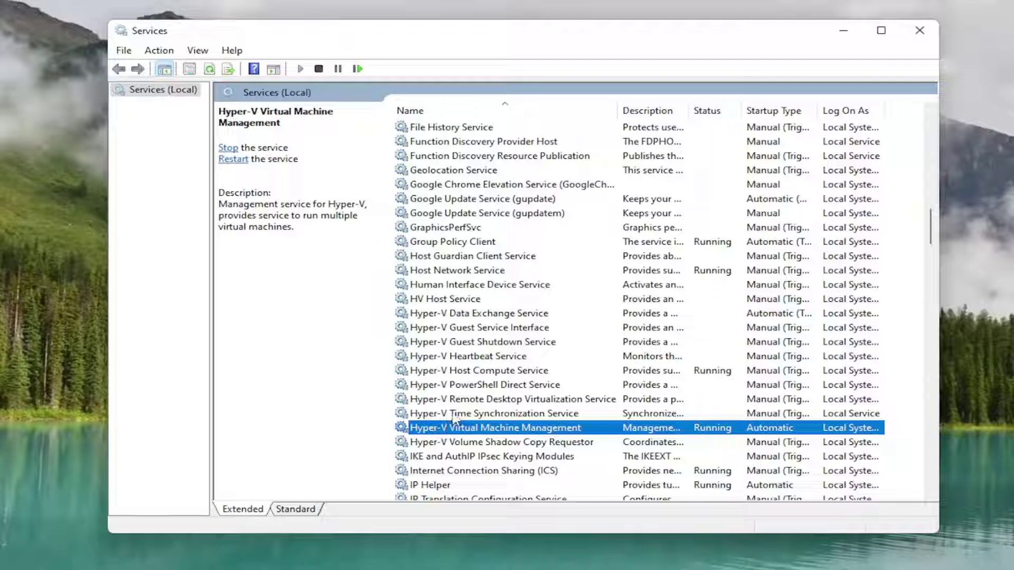
double_click(474, 371)
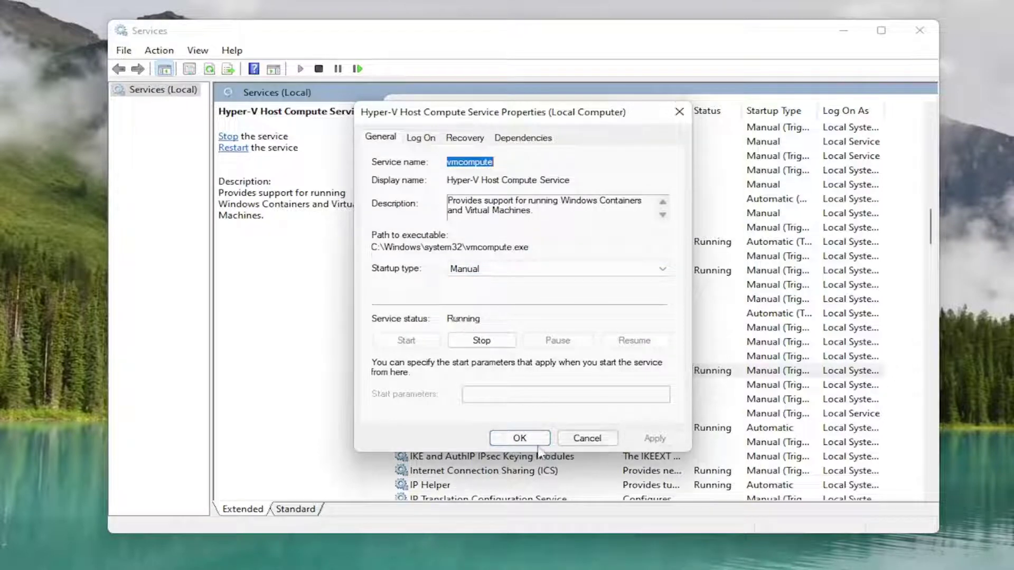
click(519, 438)
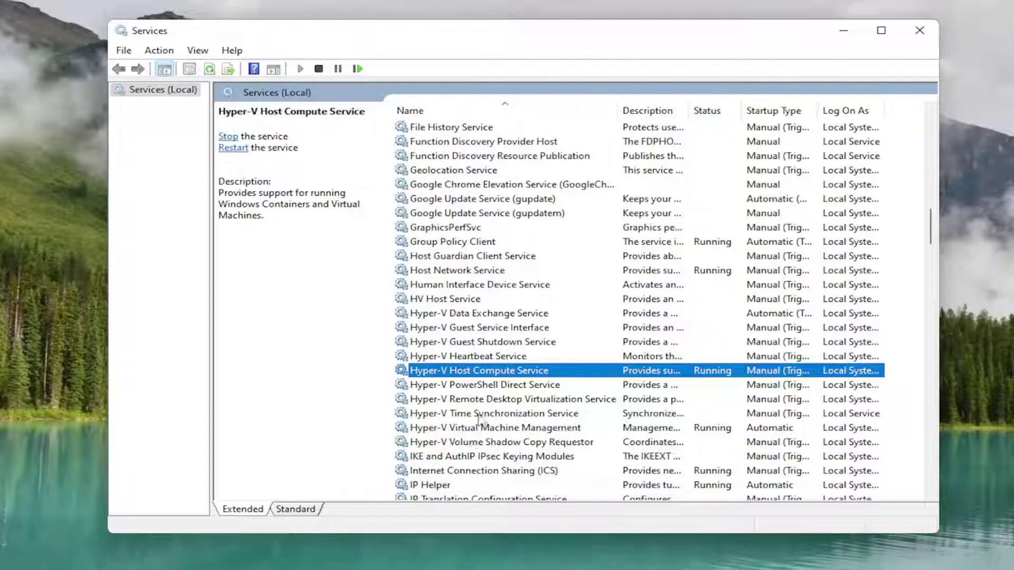
scroll(485, 420, down, 6)
scroll(467, 412, down, 2)
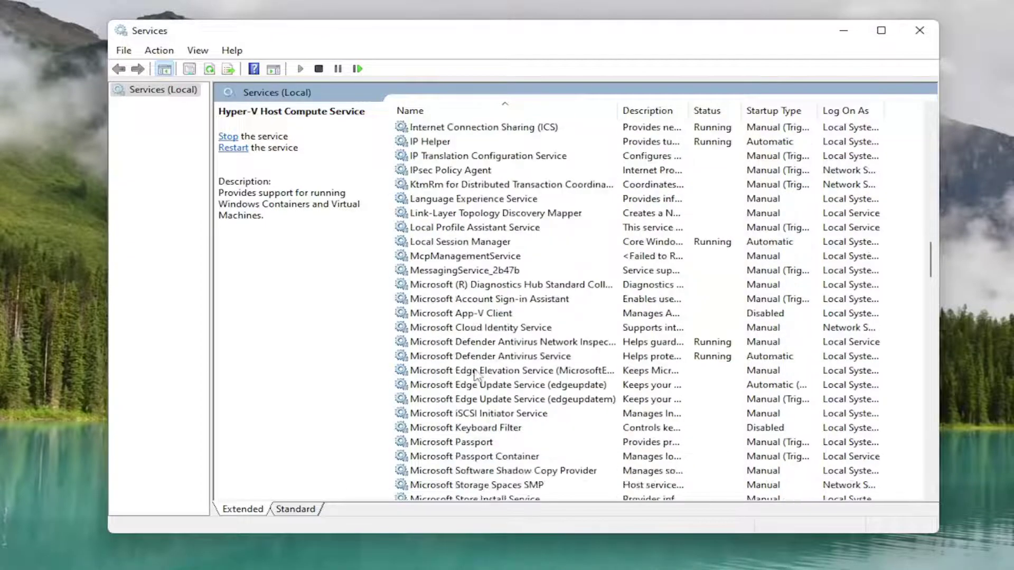
scroll(451, 405, down, 7)
scroll(435, 399, down, 1)
double_click(443, 357)
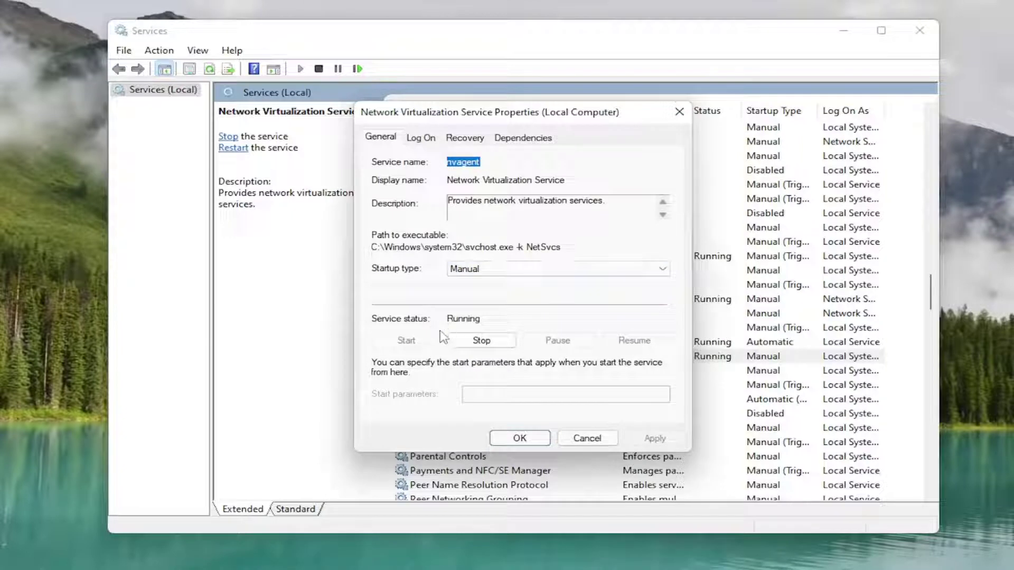
click(519, 438)
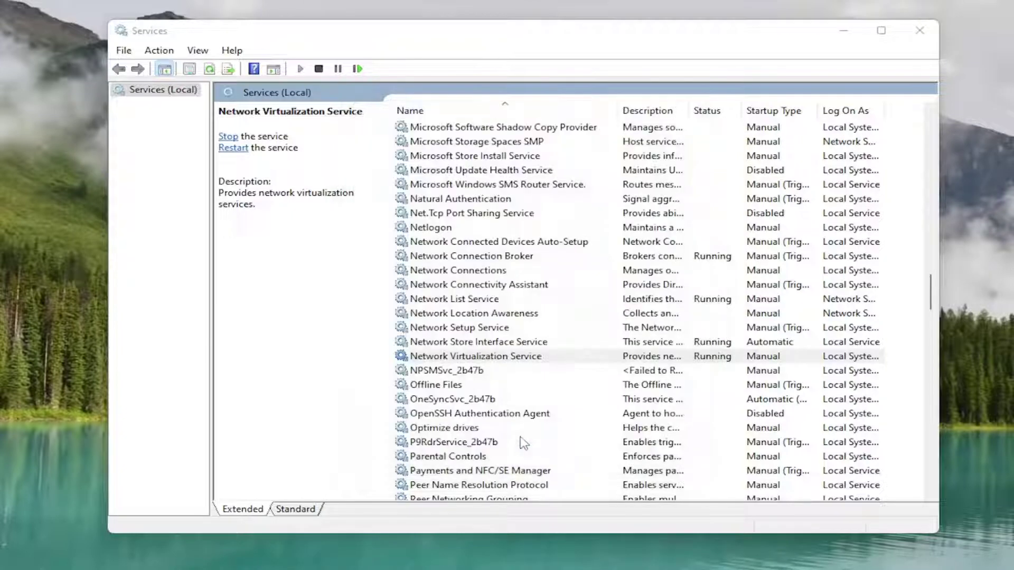
scroll(485, 412, down, 6)
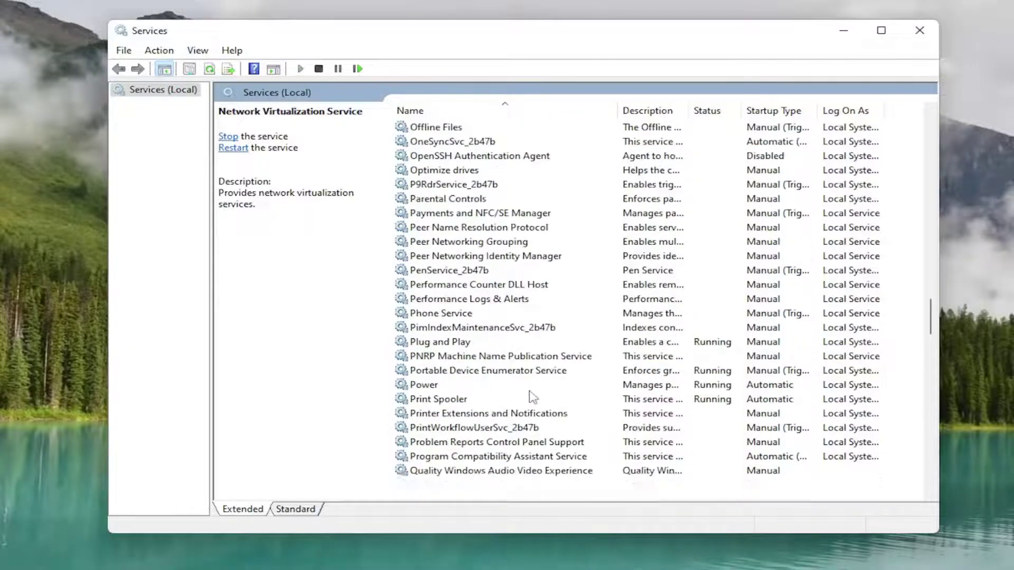
scroll(529, 396, down, 6)
scroll(516, 389, down, 6)
scroll(507, 385, down, 4)
scroll(554, 420, down, 8)
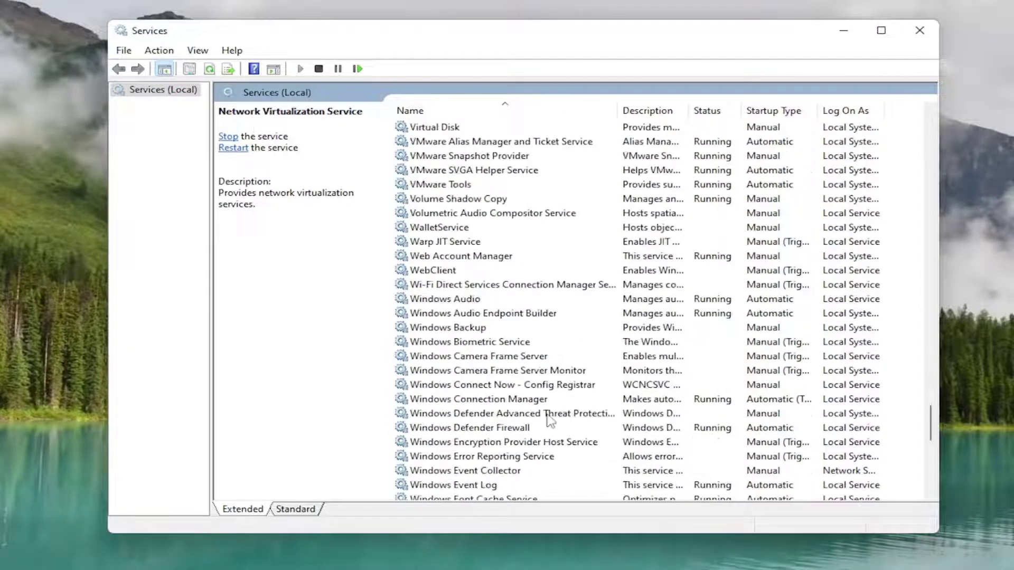
Start the Virtual Disk service from its properties, keeping Manual startup
key(v)
scroll(550, 416, up, 15)
scroll(460, 328, down, 5)
scroll(456, 332, down, 4)
scroll(456, 333, down, 1)
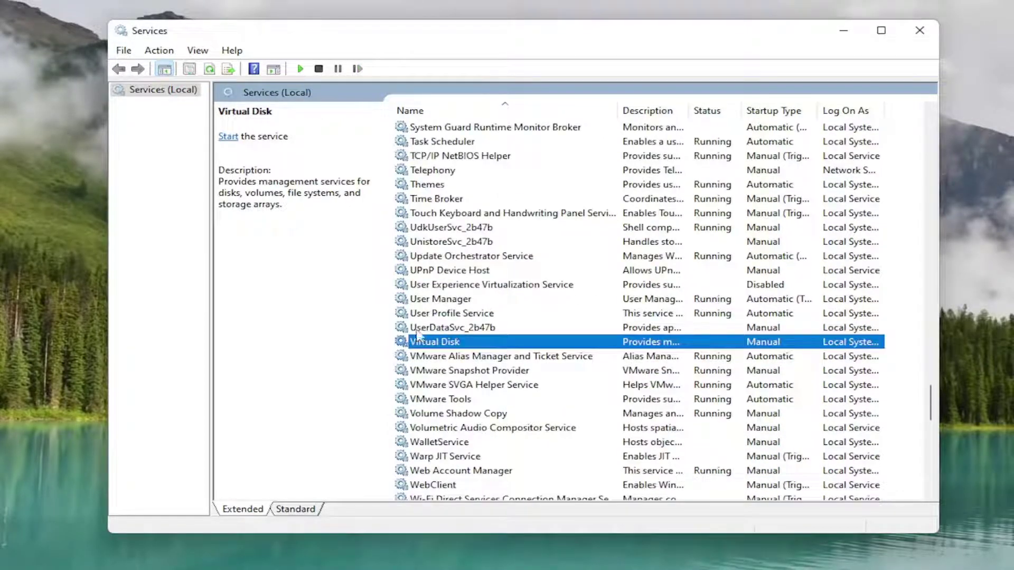
double_click(428, 343)
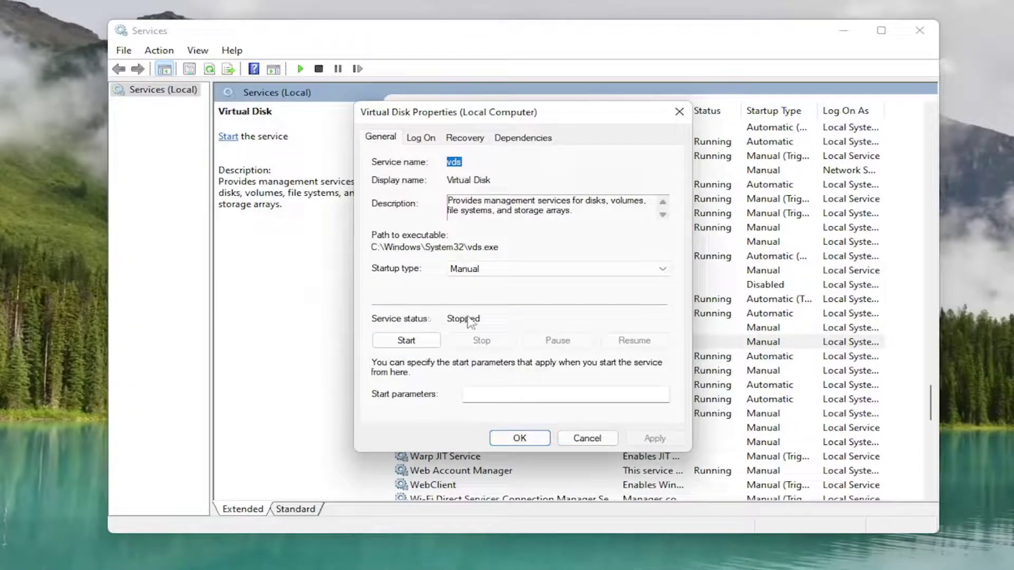
click(405, 341)
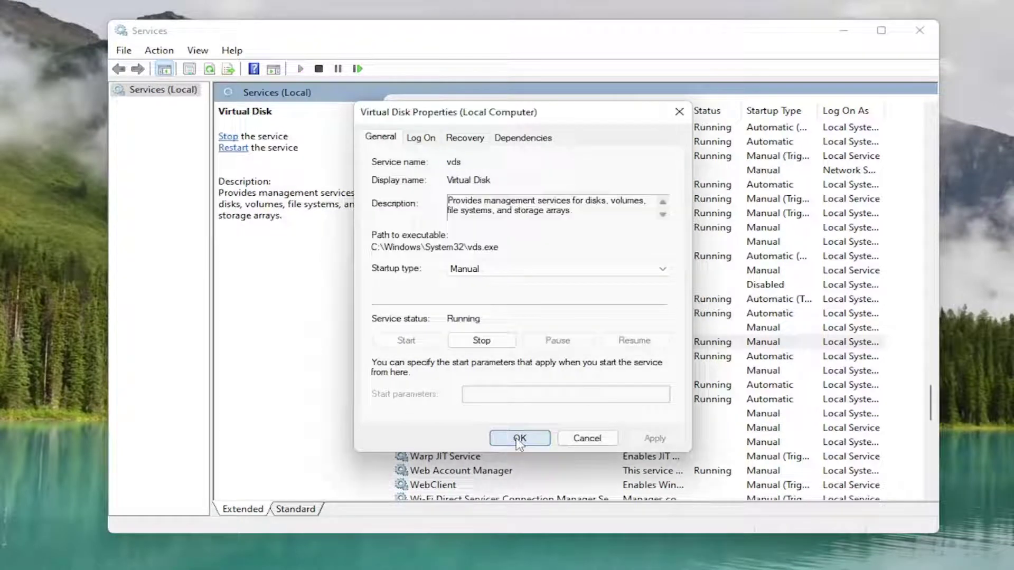
click(519, 438)
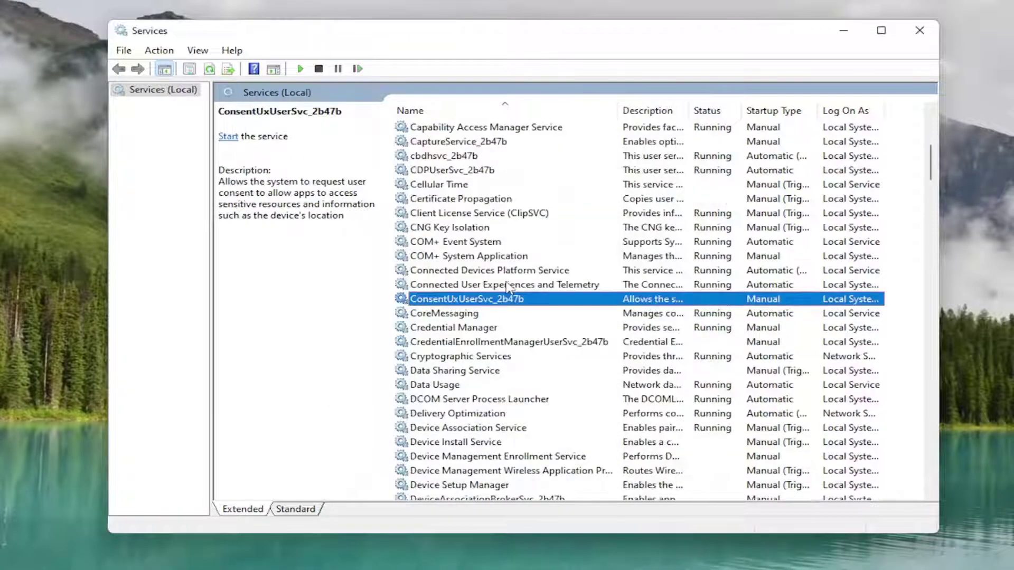
click(507, 285)
key(v)
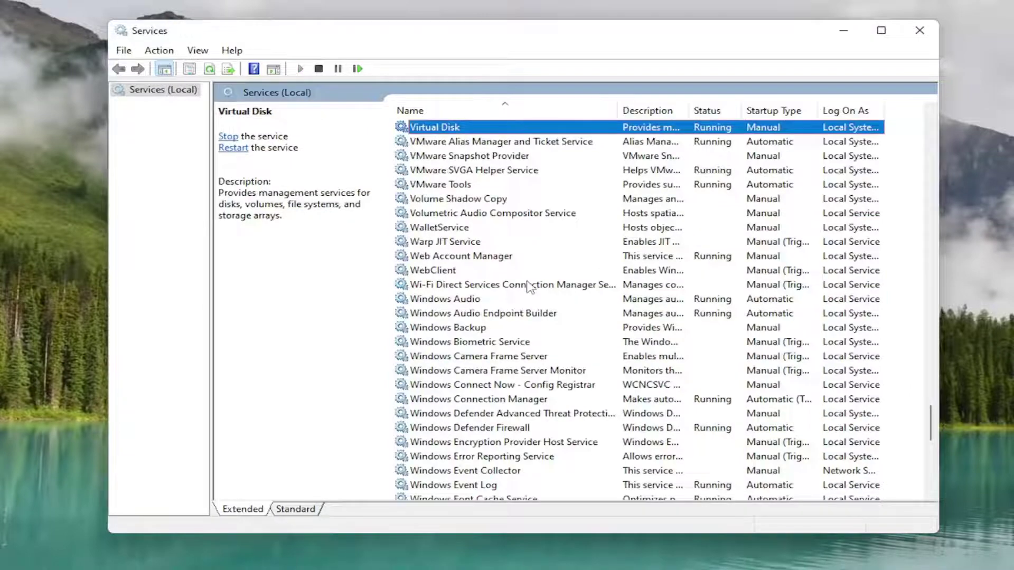
scroll(580, 335, up, 6)
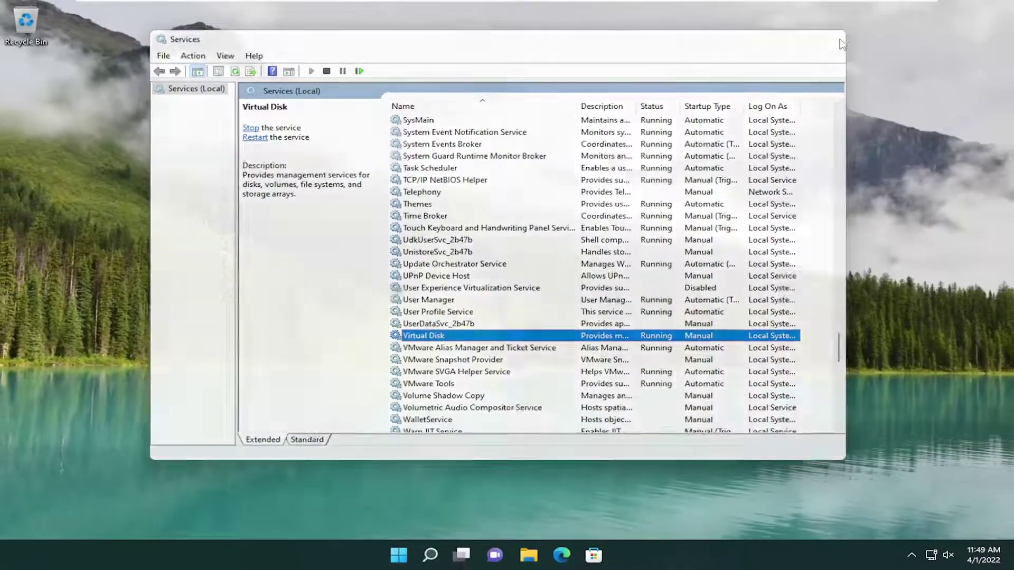
Close the Services window, leaving the Windows desktop clear
click(920, 30)
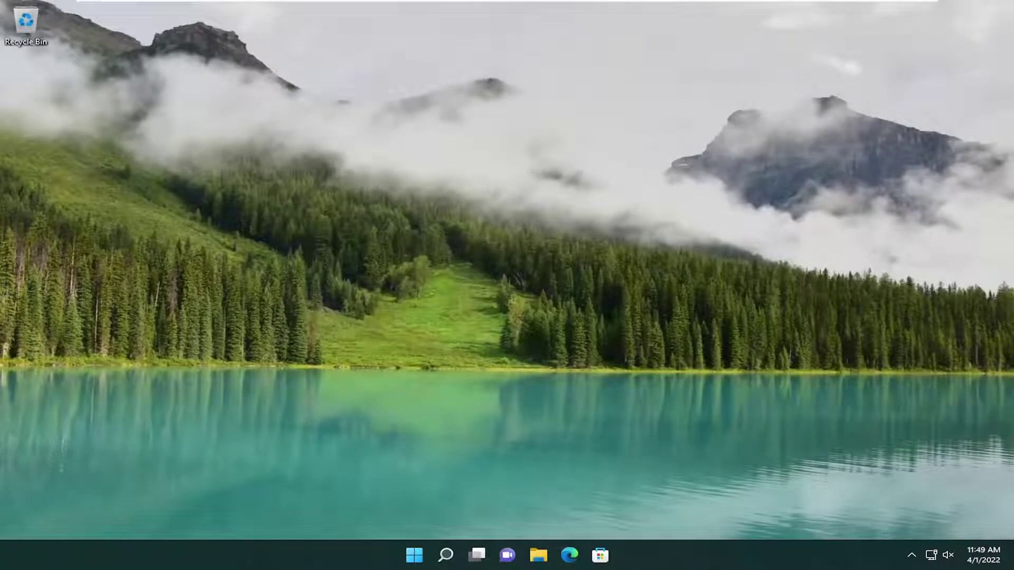